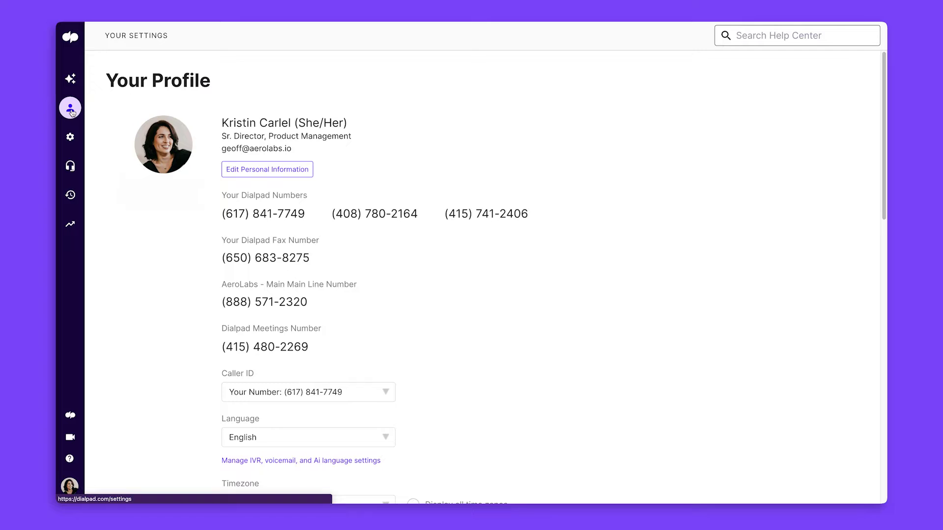
scroll(110, 201, "down", 10)
scroll(111, 201, "down", 5)
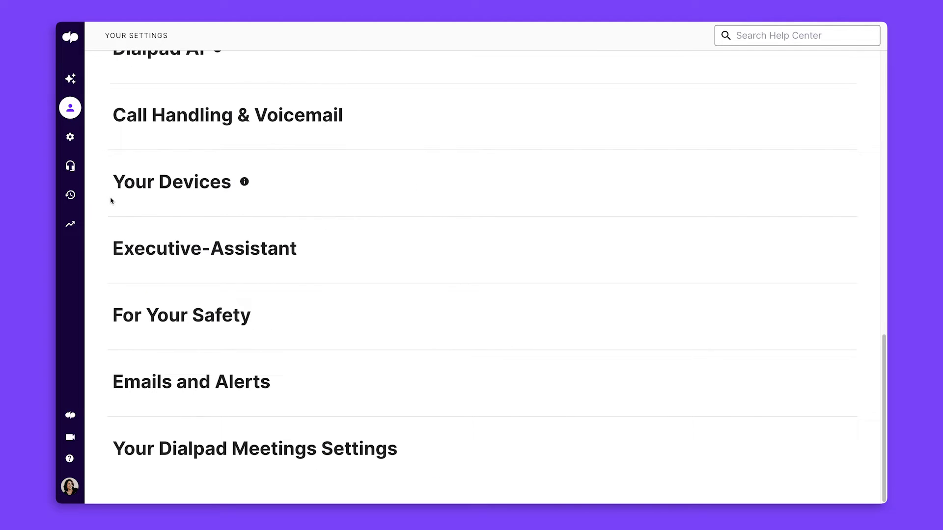
Expand the Your Dialpad Meetings Settings section on the Your Settings page
left_click(123, 426)
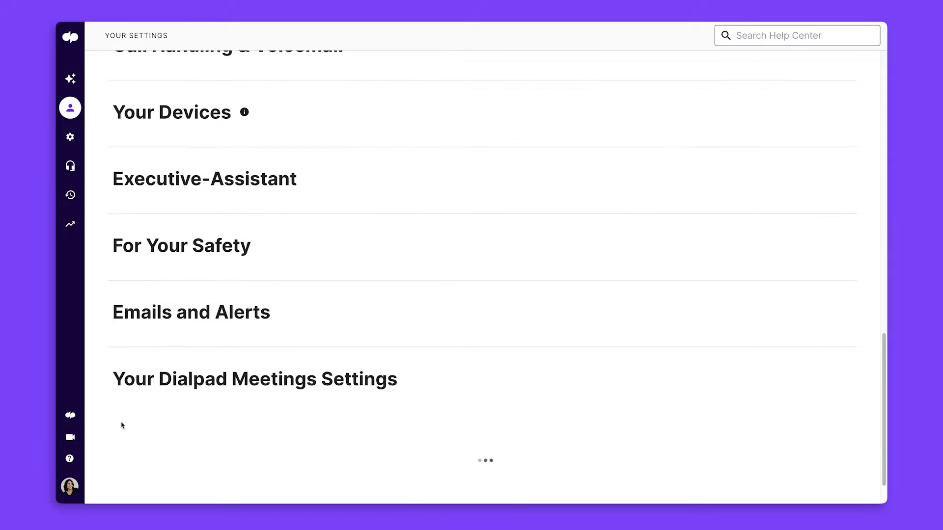
scroll(103, 339, "down", 5)
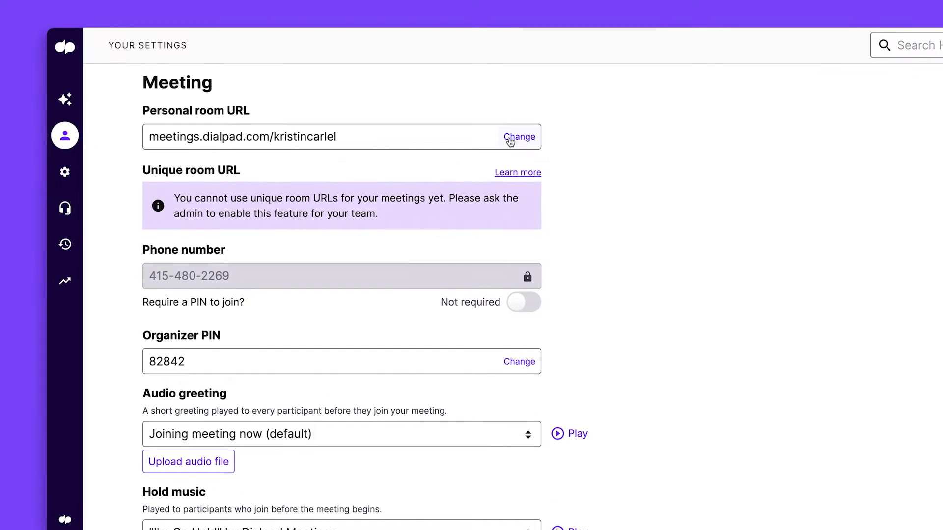
left_click(434, 108)
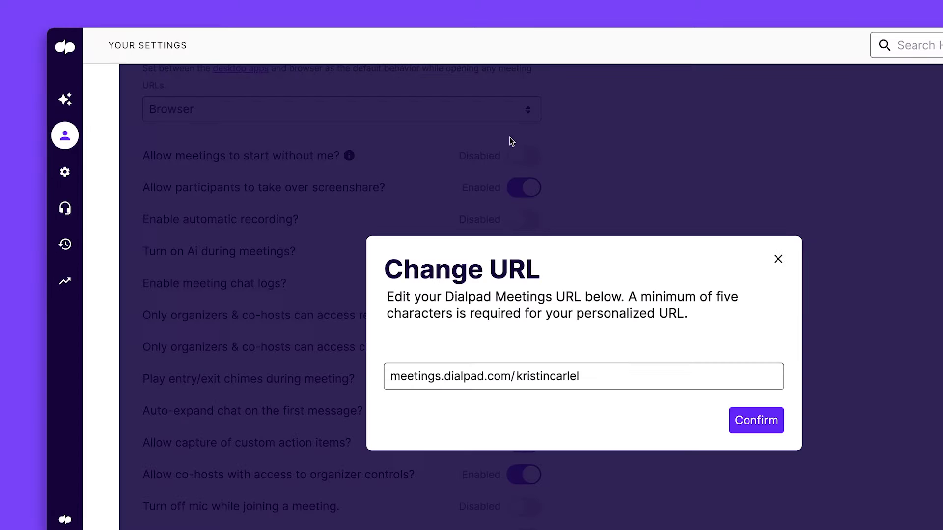
left_click(739, 426)
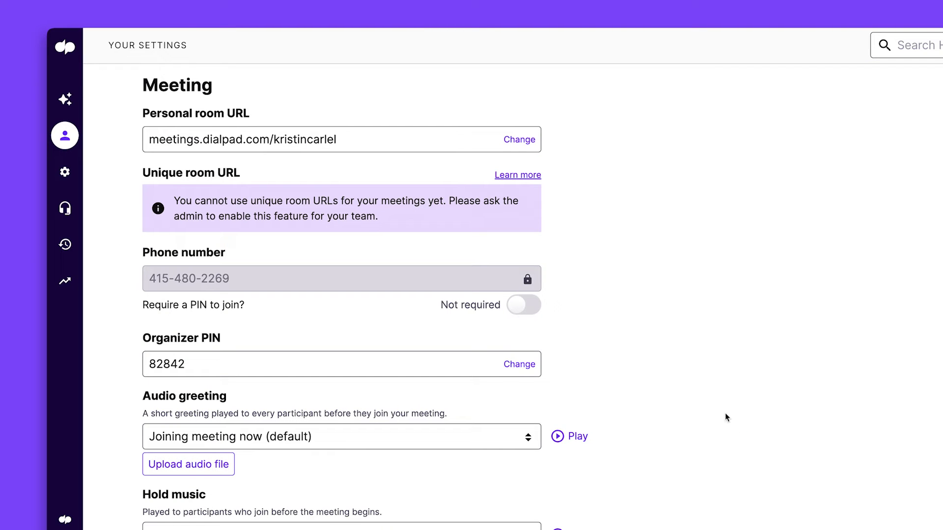
left_click(514, 307)
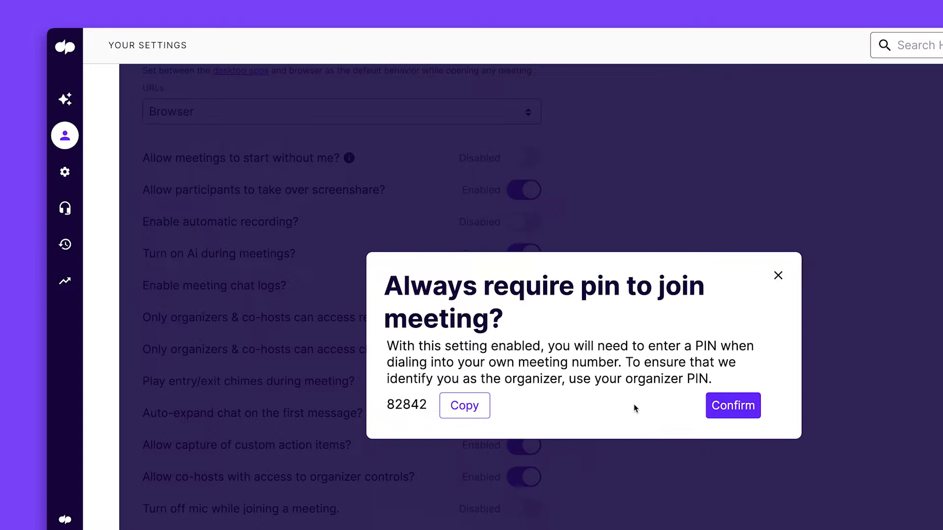
left_click(469, 407)
left_click(715, 421)
Stop the greeting preview and set the hold music to Wonderblues
left_click(574, 305)
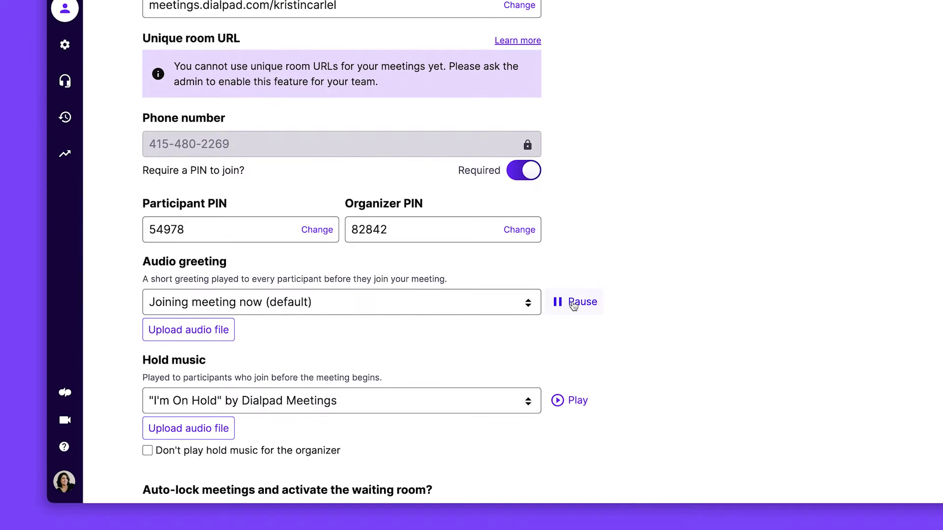
left_click(529, 401)
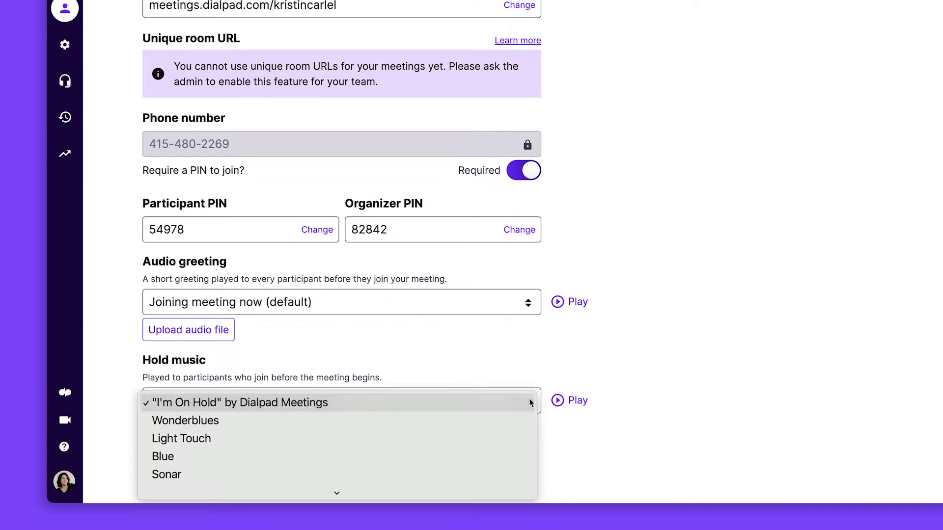
left_click(526, 425)
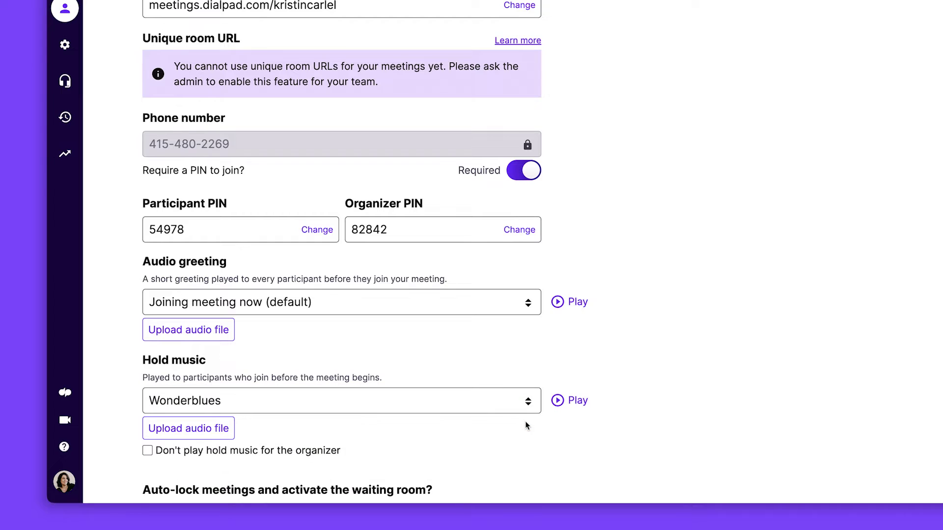
scroll(553, 444, "down", 1)
scroll(553, 446, "down", 4)
scroll(552, 446, "down", 3)
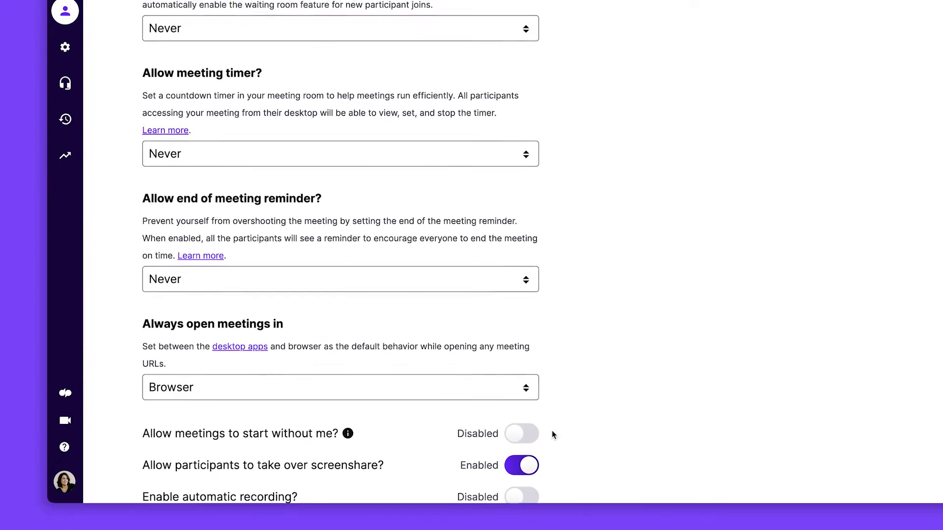
Set auto-lock to after 5 minutes and allow the meeting timer with audio
left_click(436, 123)
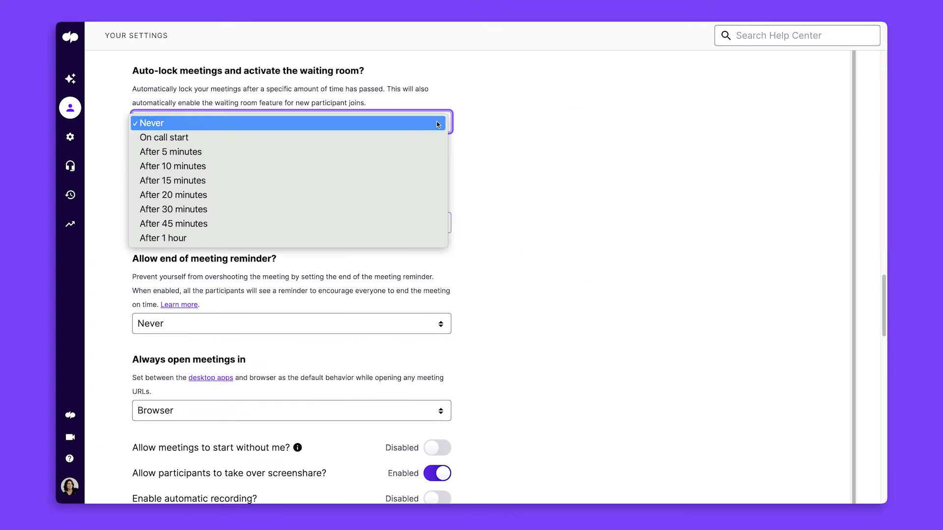
left_click(430, 151)
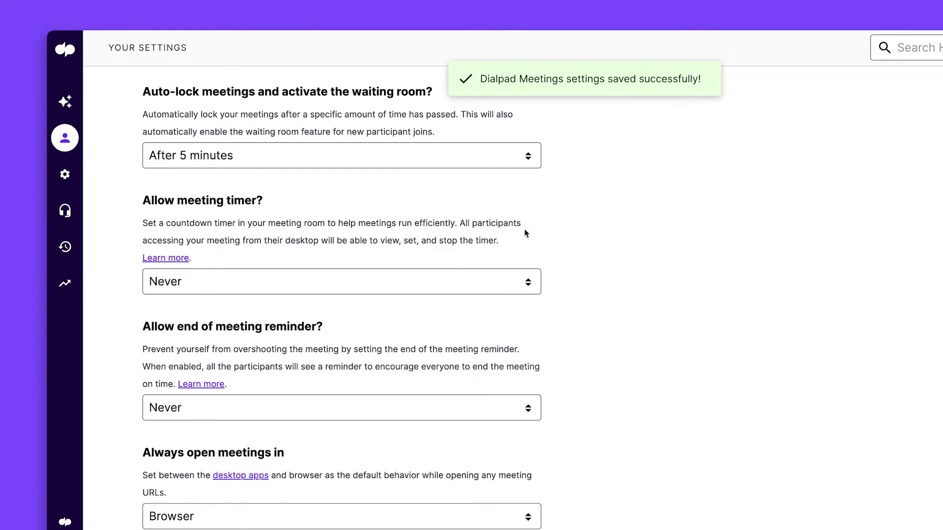
left_click(528, 283)
left_click(516, 301)
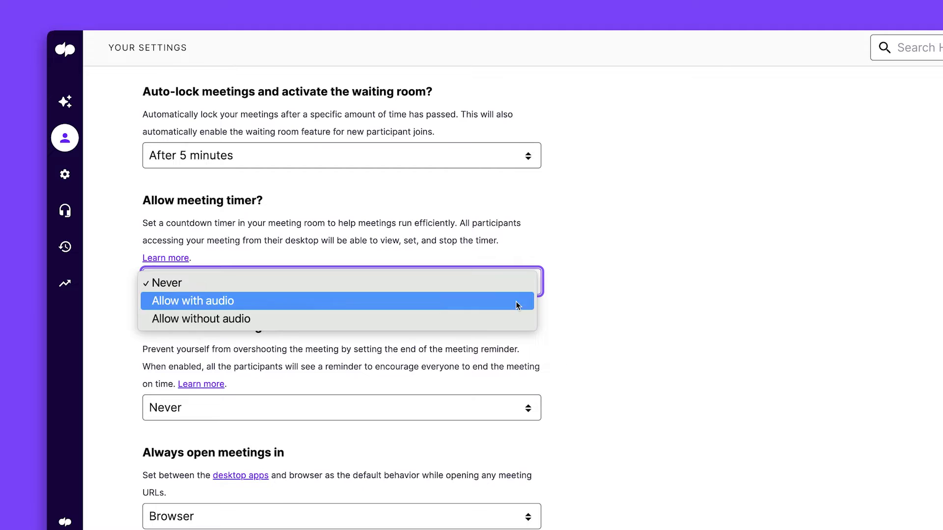
Set the end reminder to 5 minutes before the meeting ends, keeping meetings opening in Browser
left_click(529, 410)
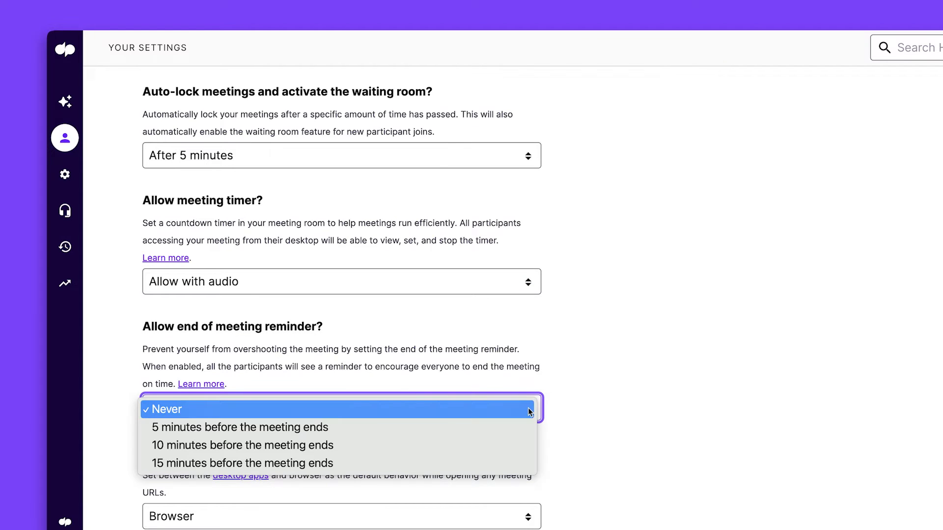
left_click(525, 427)
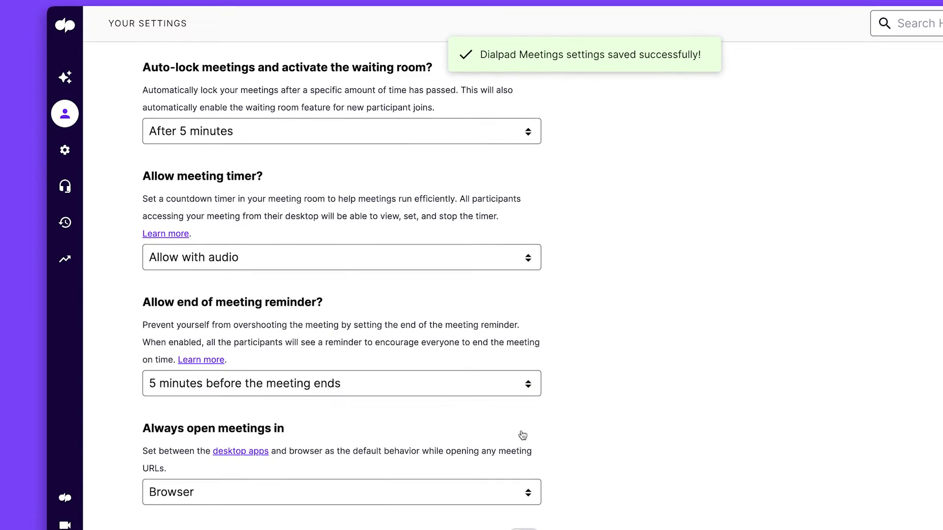
left_click(528, 391)
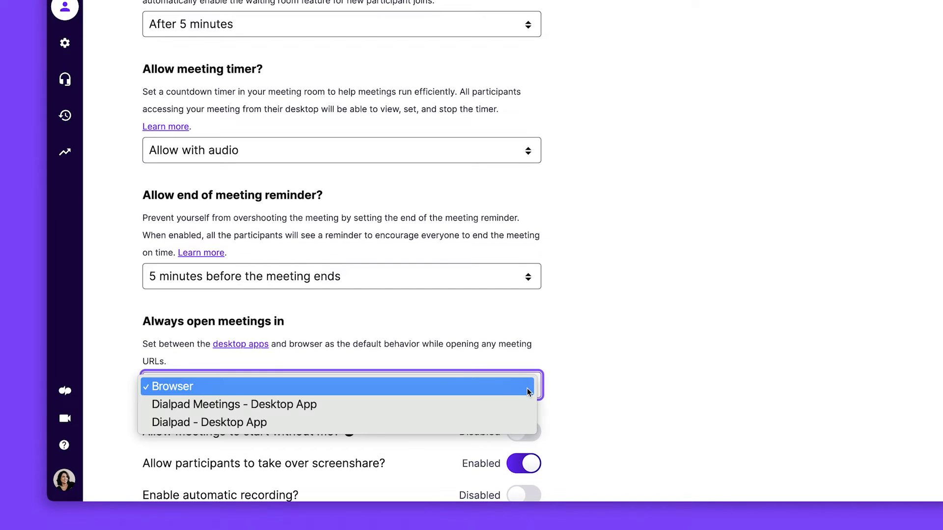
left_click(560, 379)
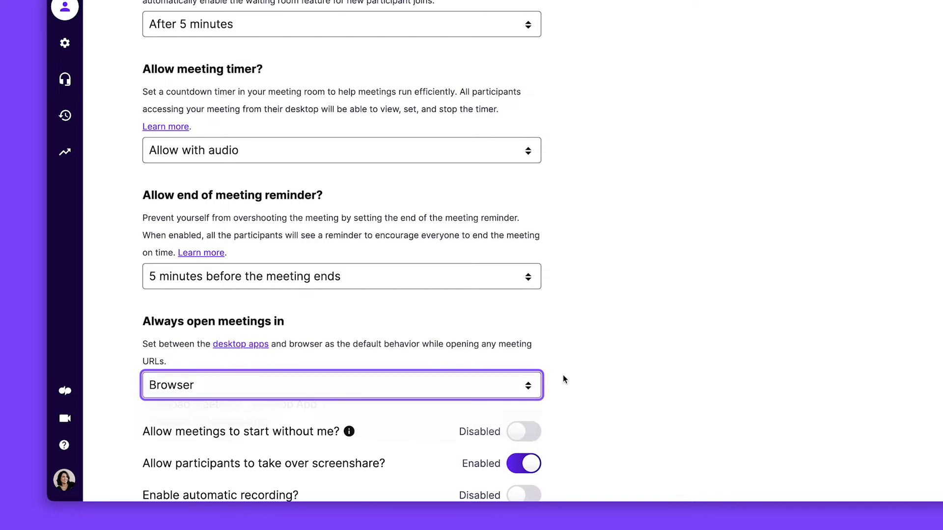
scroll(563, 373, "down", 2)
scroll(563, 373, "down", 4)
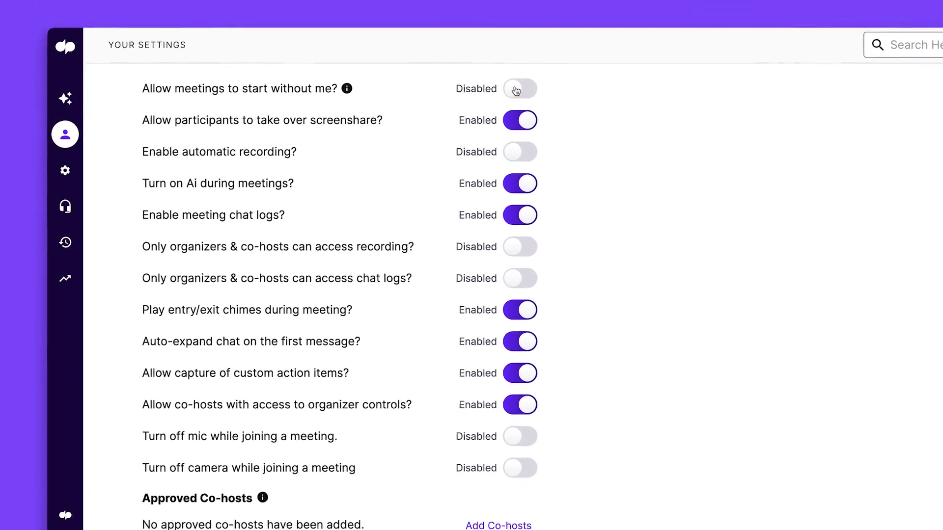
Allow meetings to start without the organizer and enable automatic recording
left_click(433, 71)
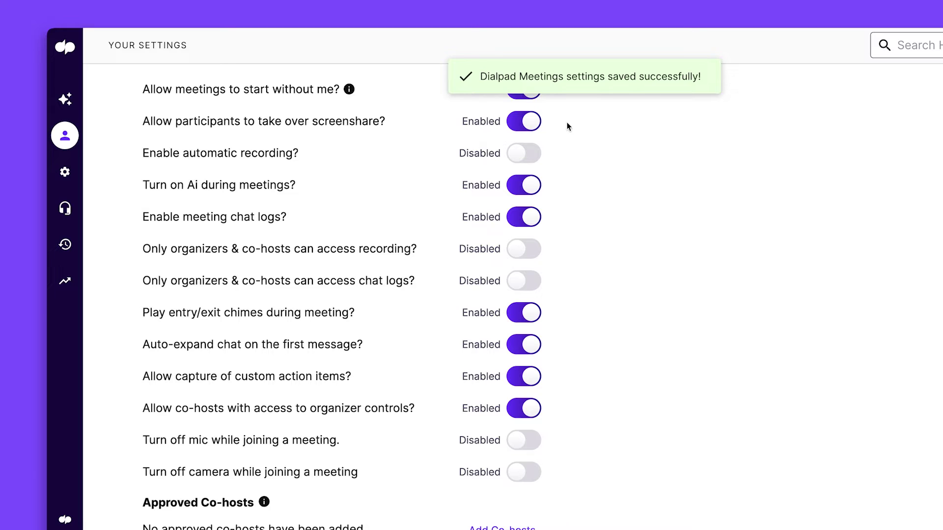
left_click(520, 161)
Review the Add Co-hosts list and close it without adding anyone
left_click(506, 402)
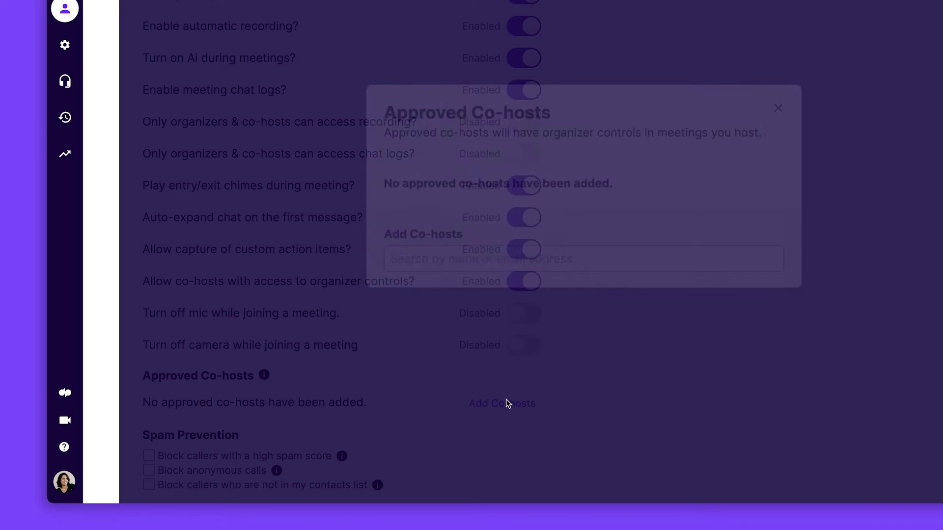
left_click(508, 276)
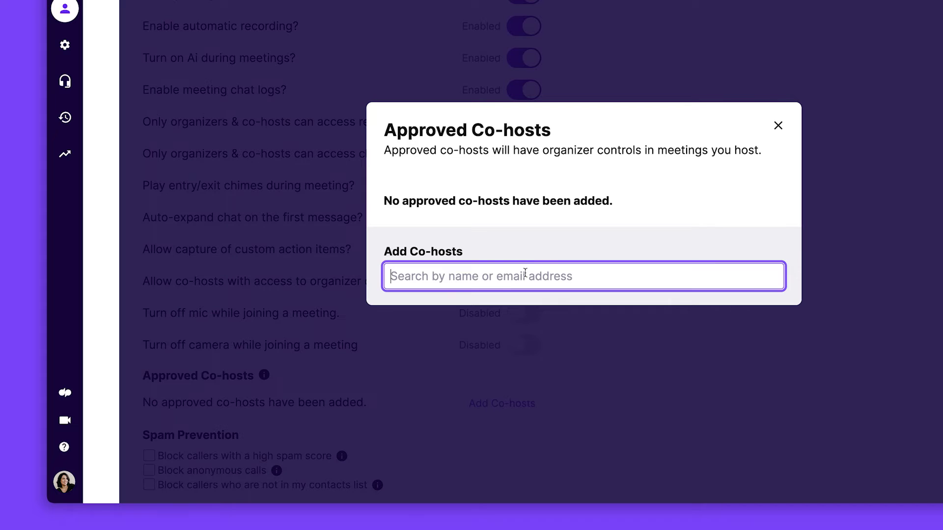
left_click(779, 125)
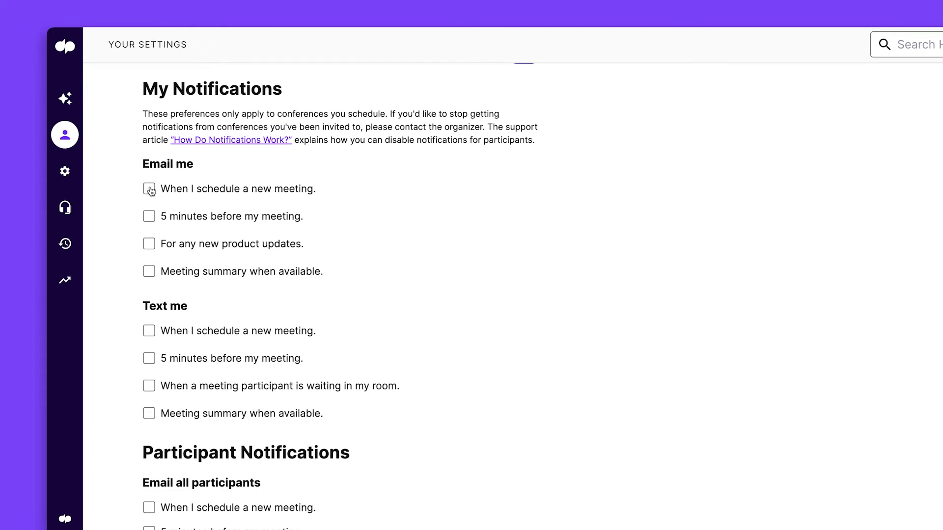
Email me and text all participants when I schedule a new meeting
left_click(150, 189)
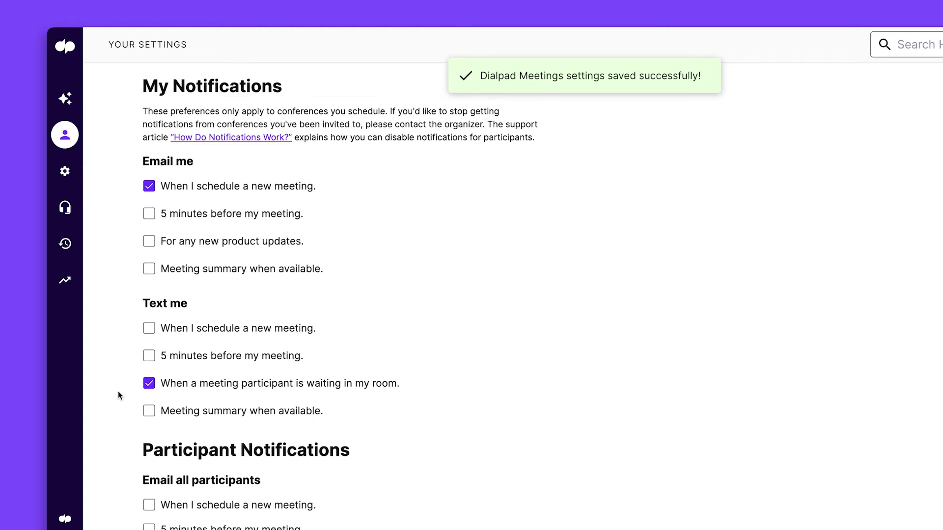
scroll(119, 392, "down", 2)
left_click(149, 445)
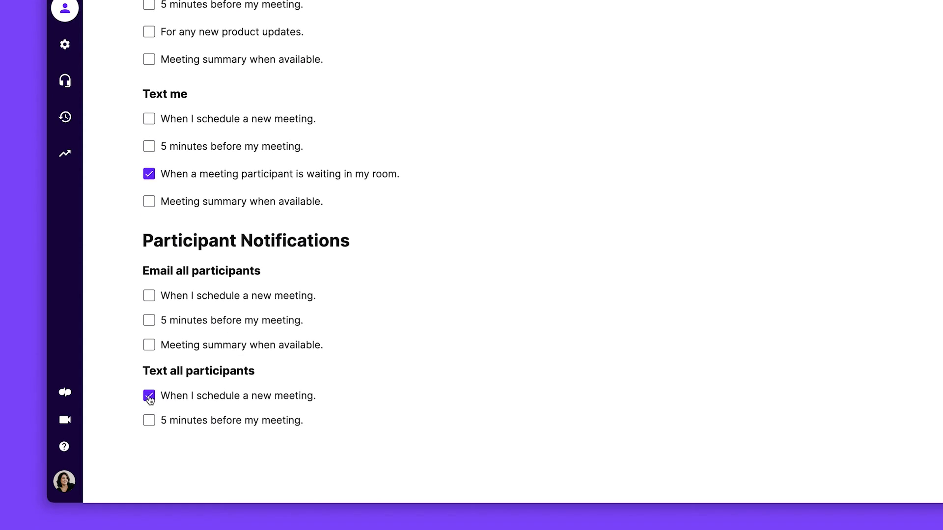